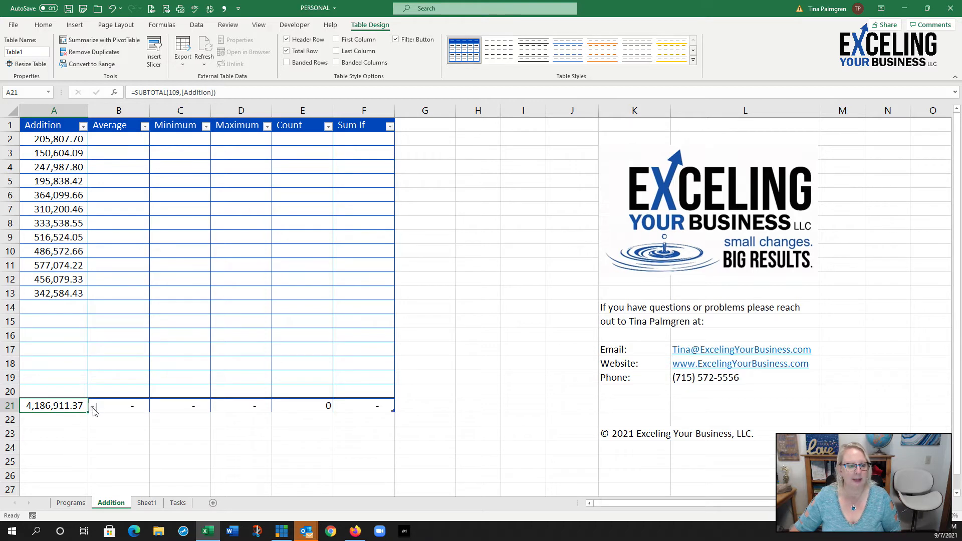
Step: Total the Addition column with Sum, then copy its values in A2:A13 into the Average through Sum If columns
click(93, 406)
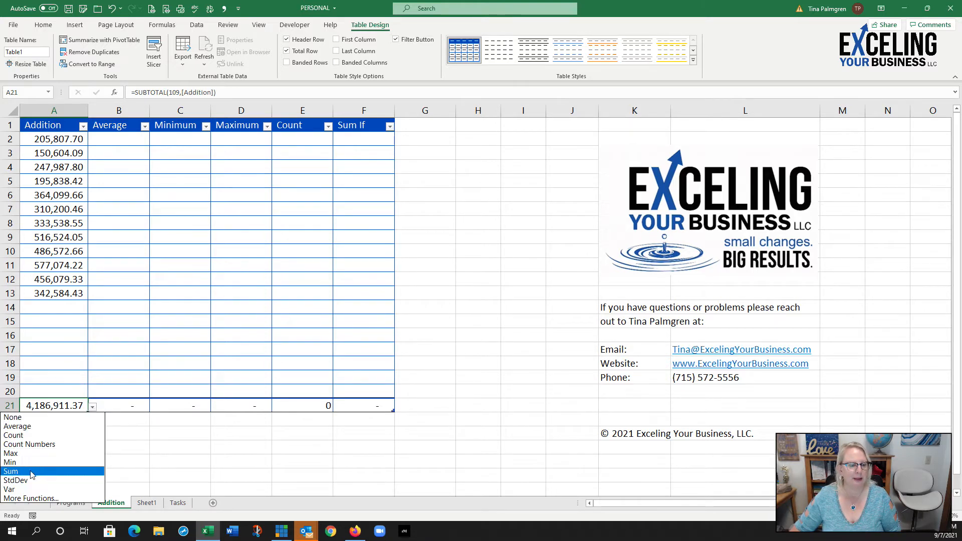
click(13, 471)
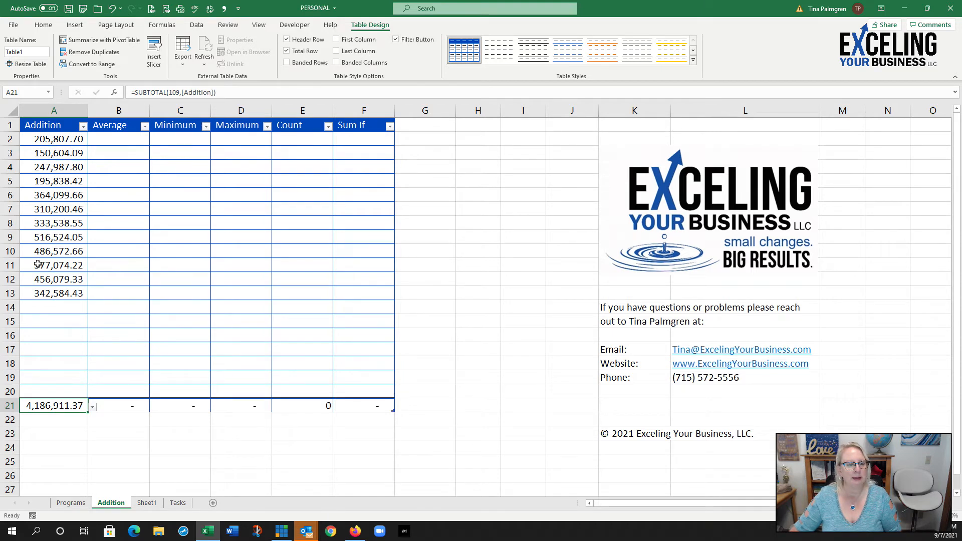
drag(56, 138, 49, 292)
key(ctrl+c)
drag(125, 143, 353, 142)
key(ctrl+v)
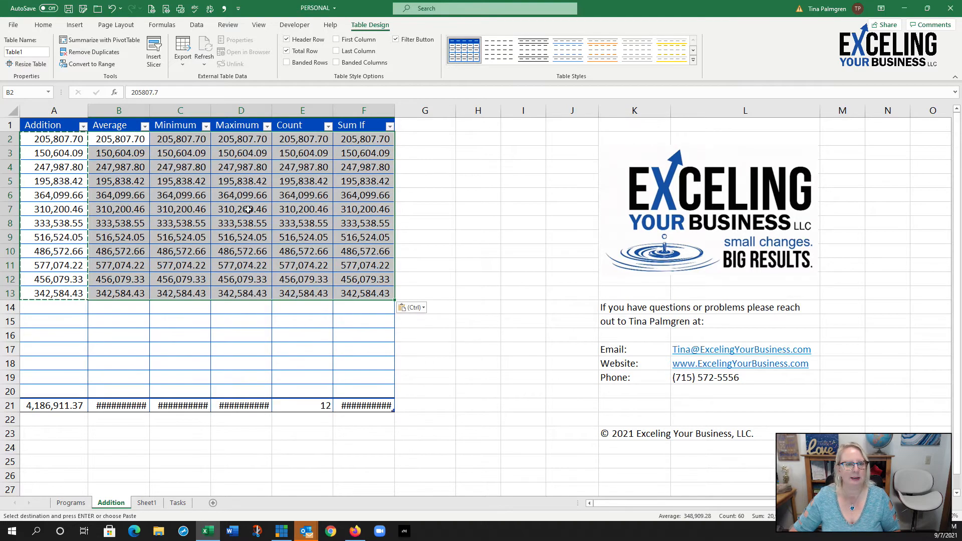
key(Escape)
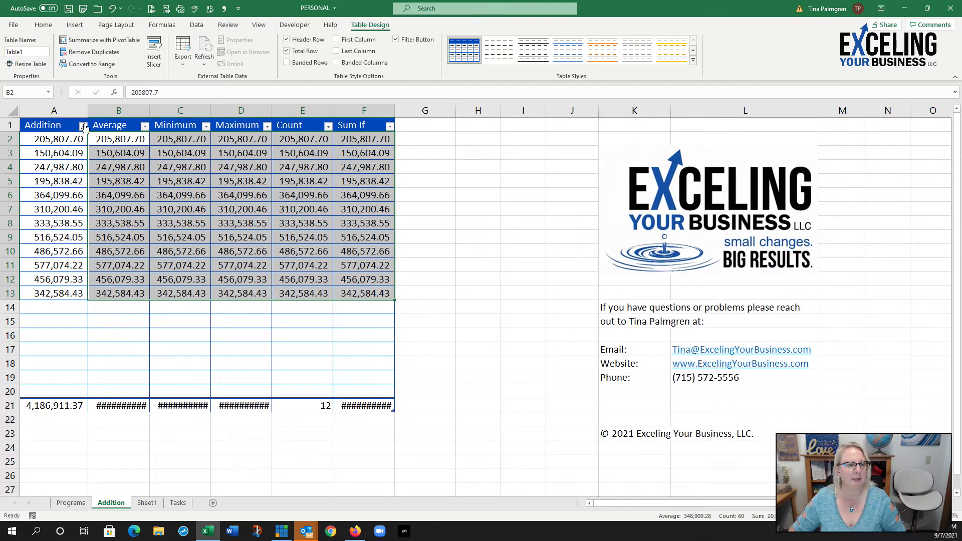
Step: Autofit the width of all columns to their contents and narrow column K beside the table
click(13, 110)
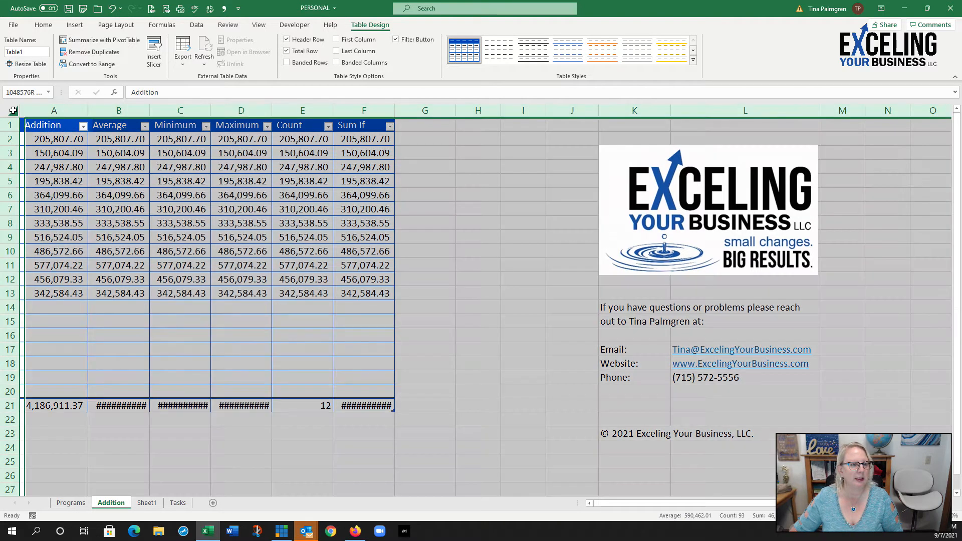
double_click(89, 111)
click(192, 166)
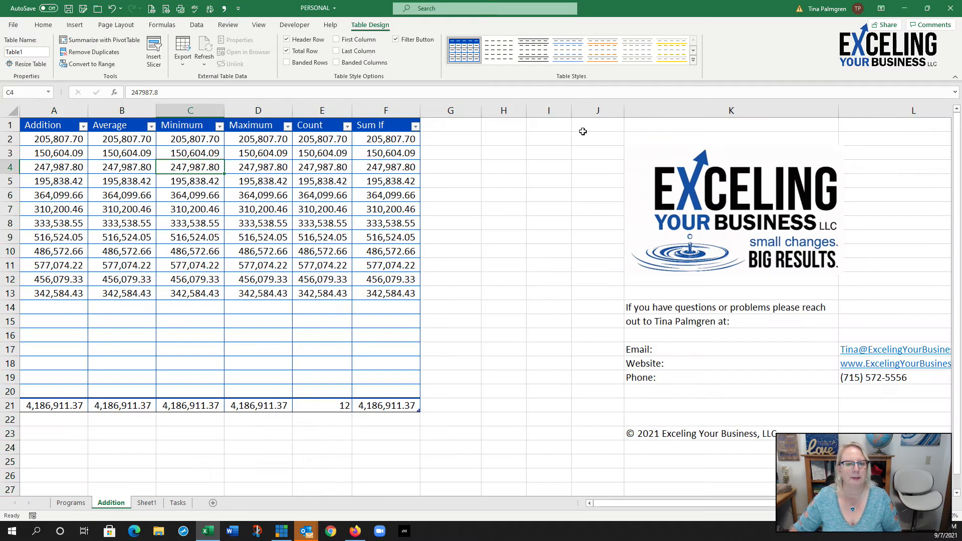
drag(838, 111, 702, 117)
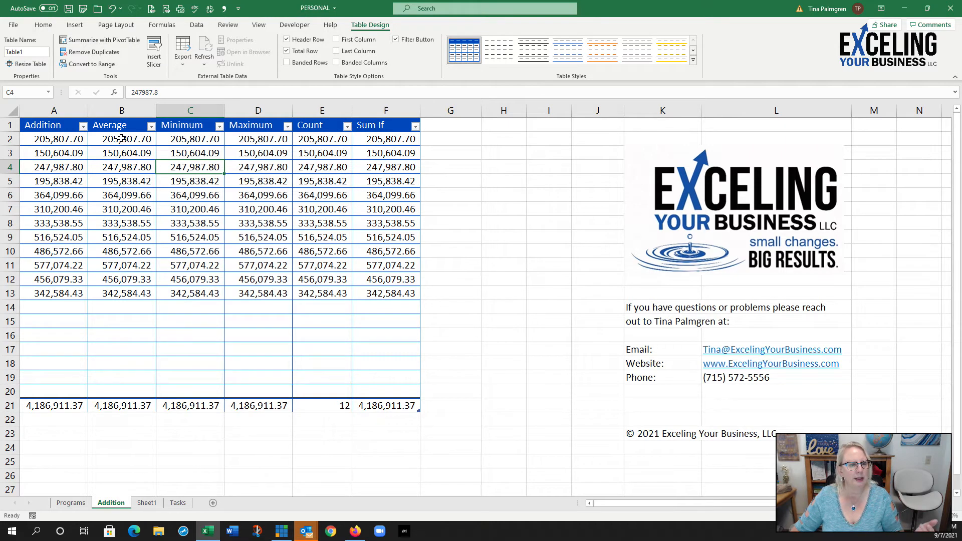
Step: Set the total row to Average for the Average column and to Min for the Minimum column
click(119, 405)
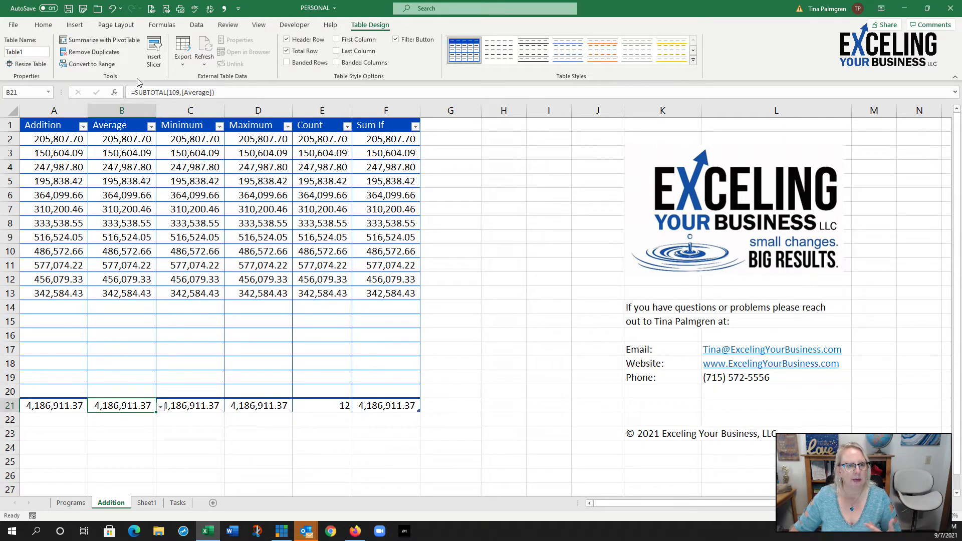
click(160, 409)
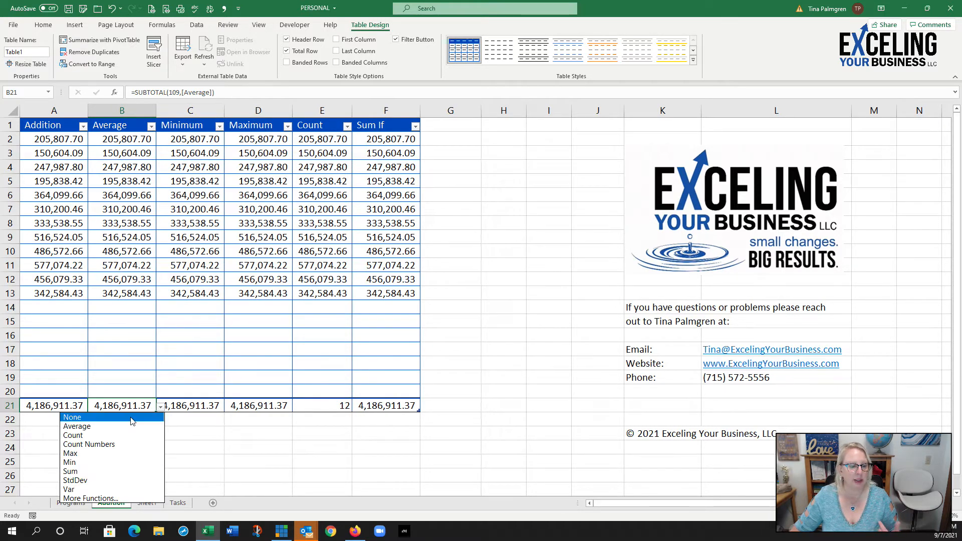
click(97, 426)
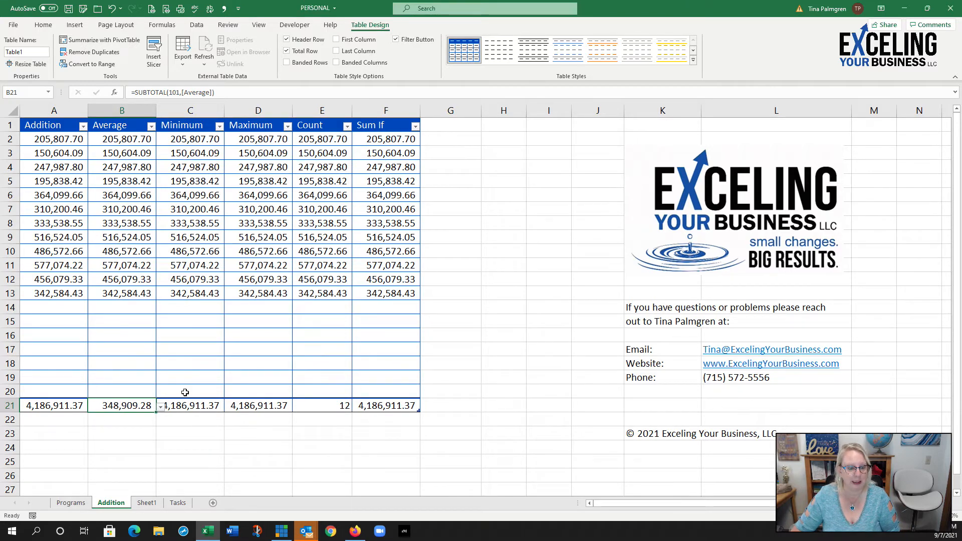
click(194, 406)
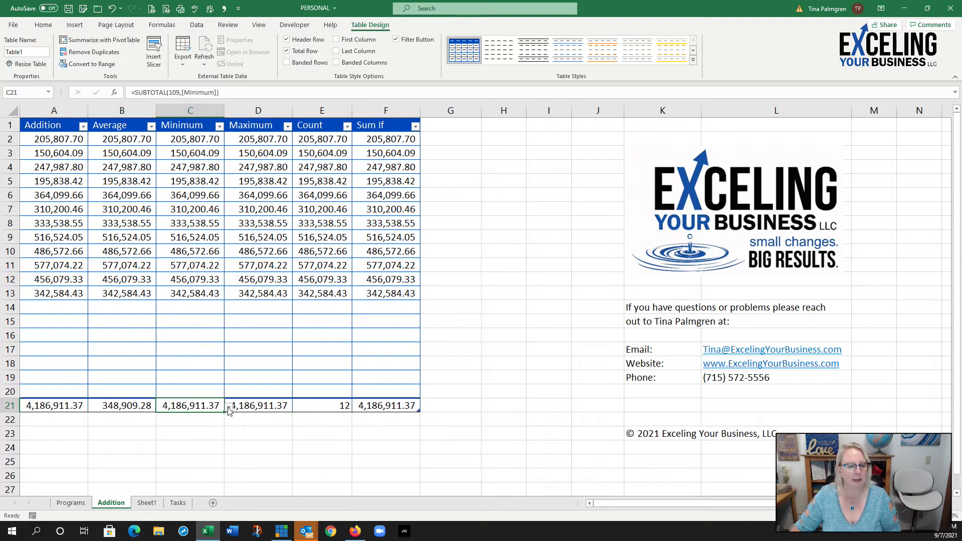
click(229, 407)
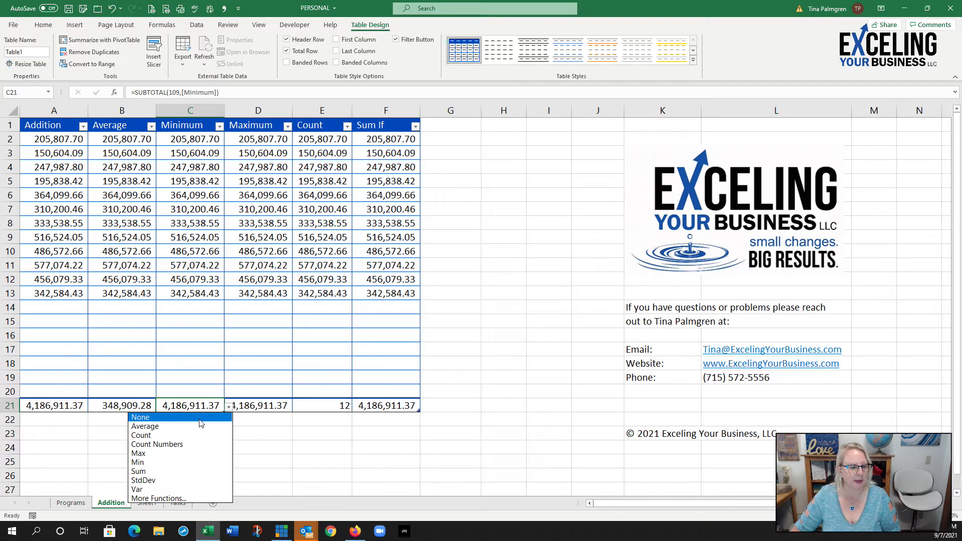
click(150, 462)
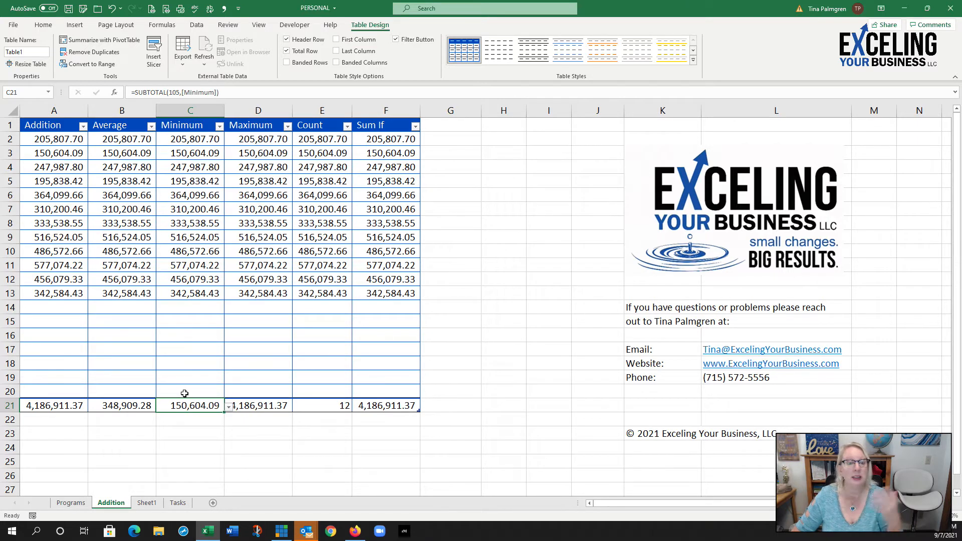
Step: Set the Maximum column's total to Max and check the function used for the Count column's total
click(276, 406)
click(297, 408)
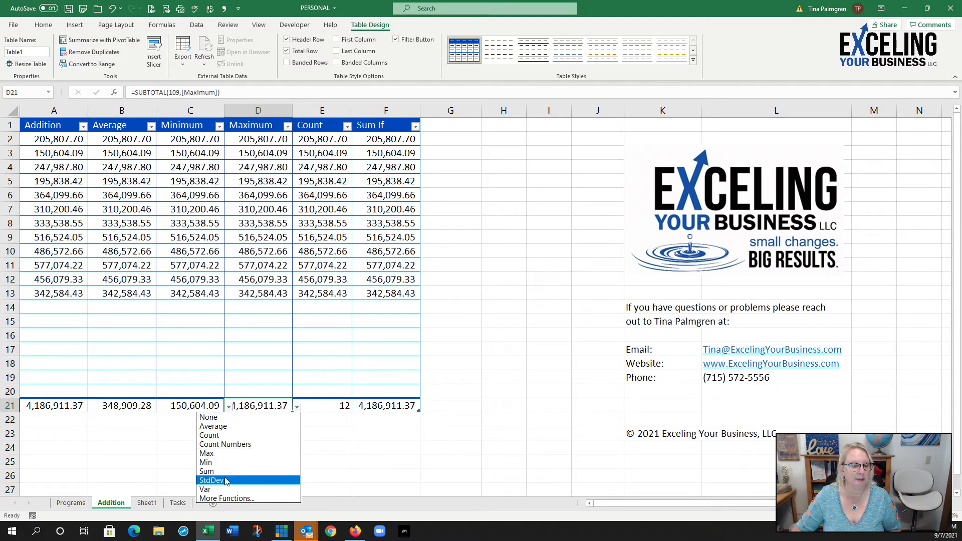
click(216, 454)
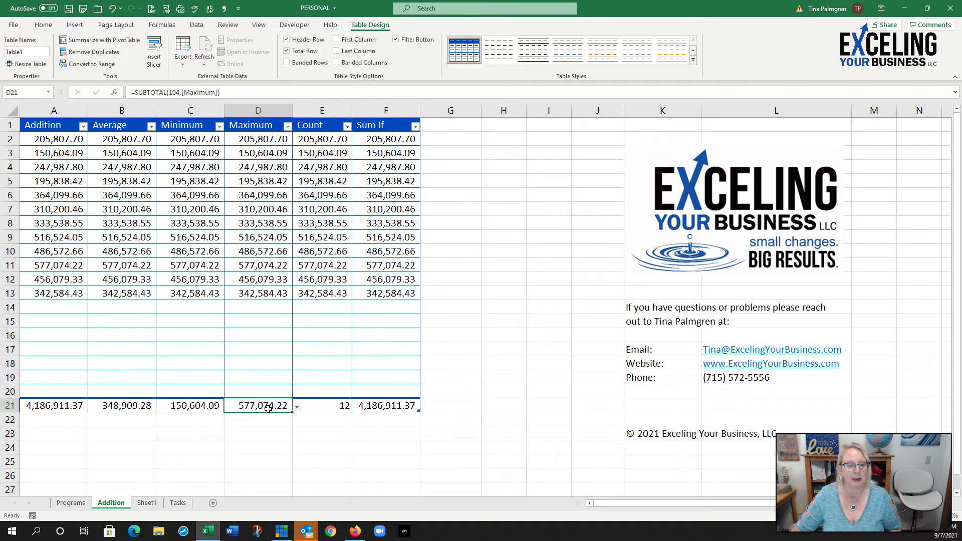
click(321, 408)
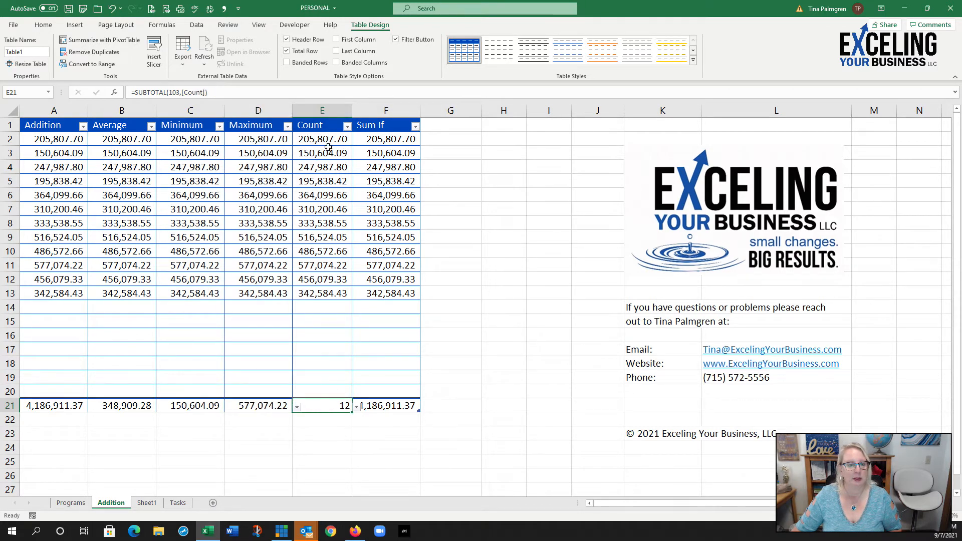
Step: Replace the Sum If column's total with a SUMIF function using range [Sum If], criteria ">250000" and sum range [Sum If]
click(404, 406)
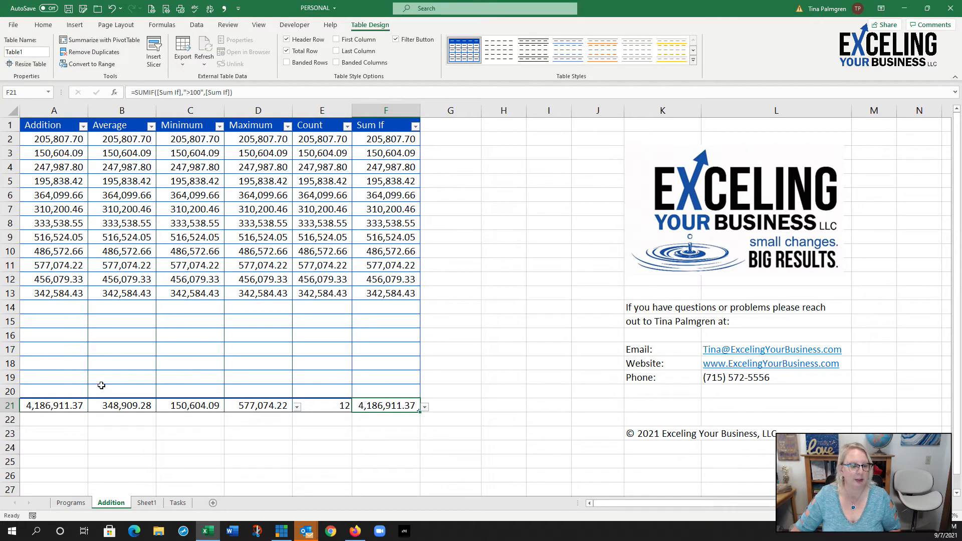
click(425, 407)
click(360, 498)
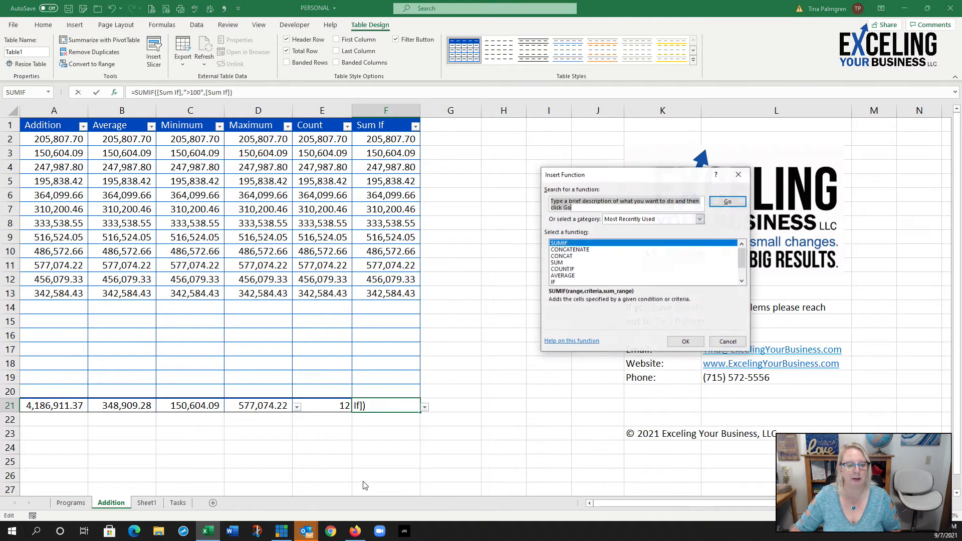
click(581, 245)
click(685, 342)
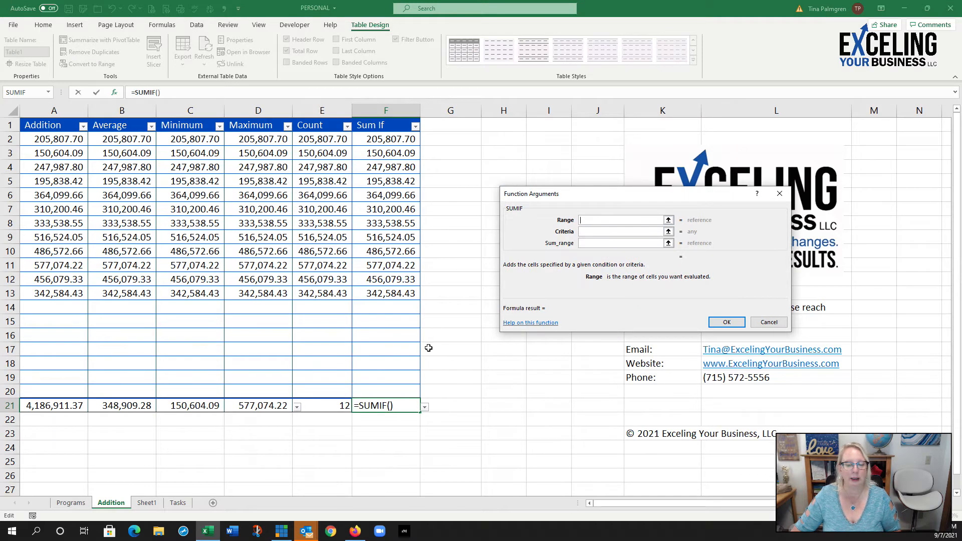
drag(391, 139, 408, 395)
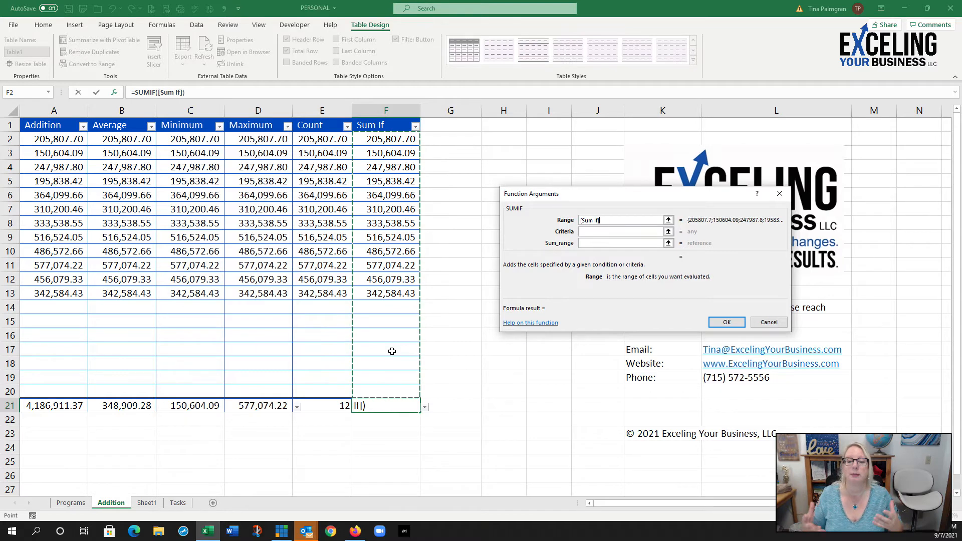
click(600, 232)
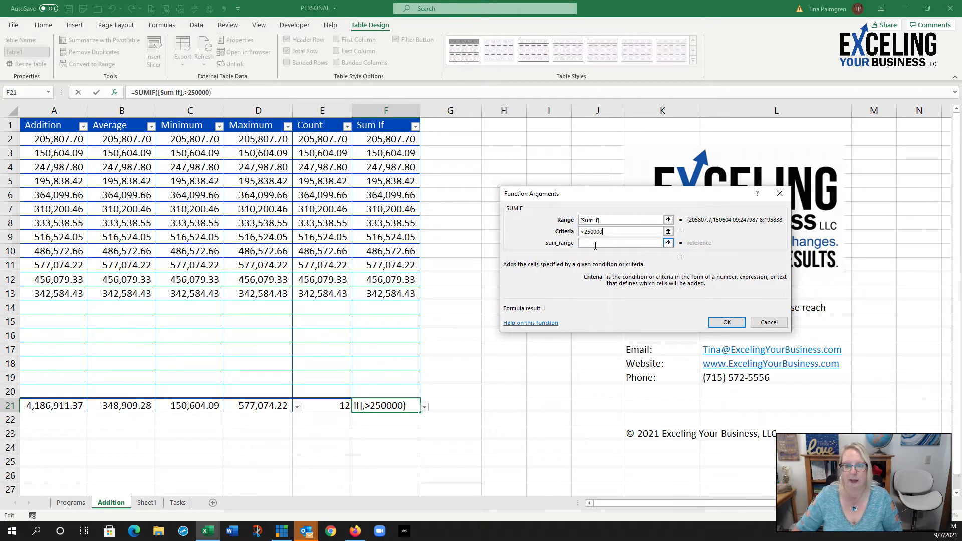
click(596, 244)
drag(377, 394, 383, 146)
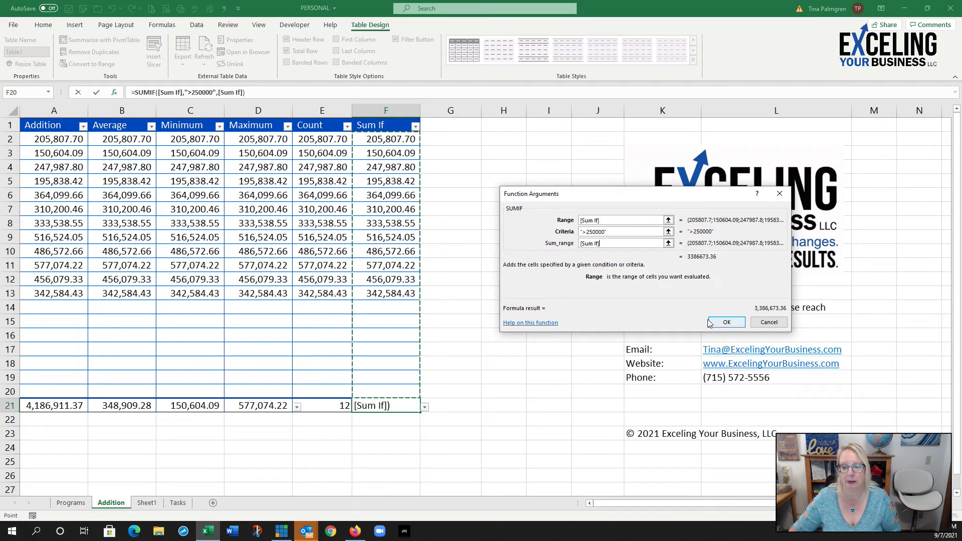
click(727, 322)
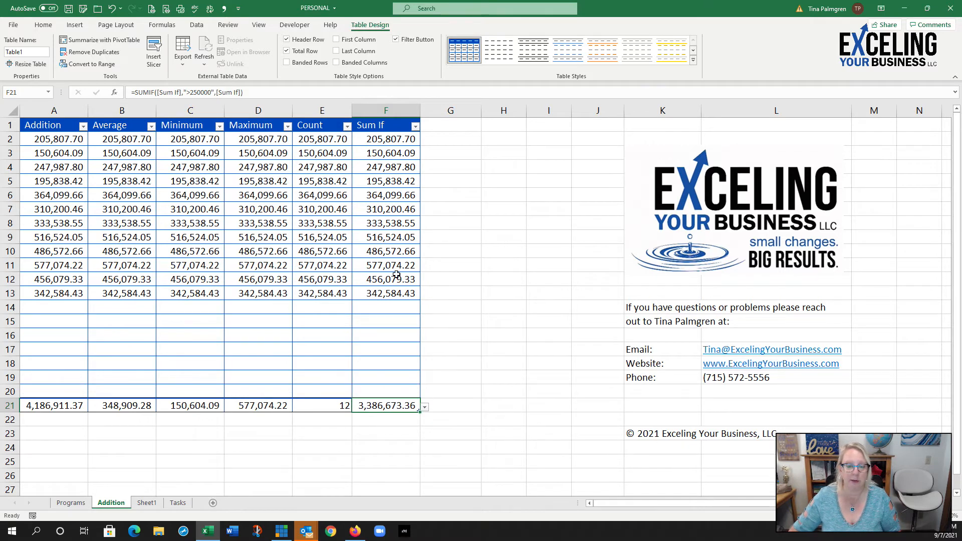
drag(391, 195, 383, 293)
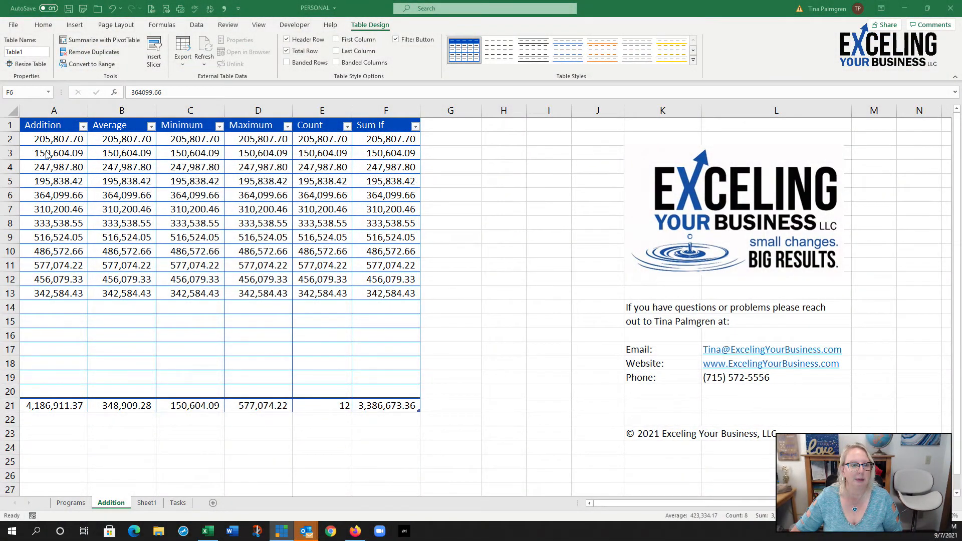
Step: Change the Addition column's value in A3 to 150986
click(50, 153)
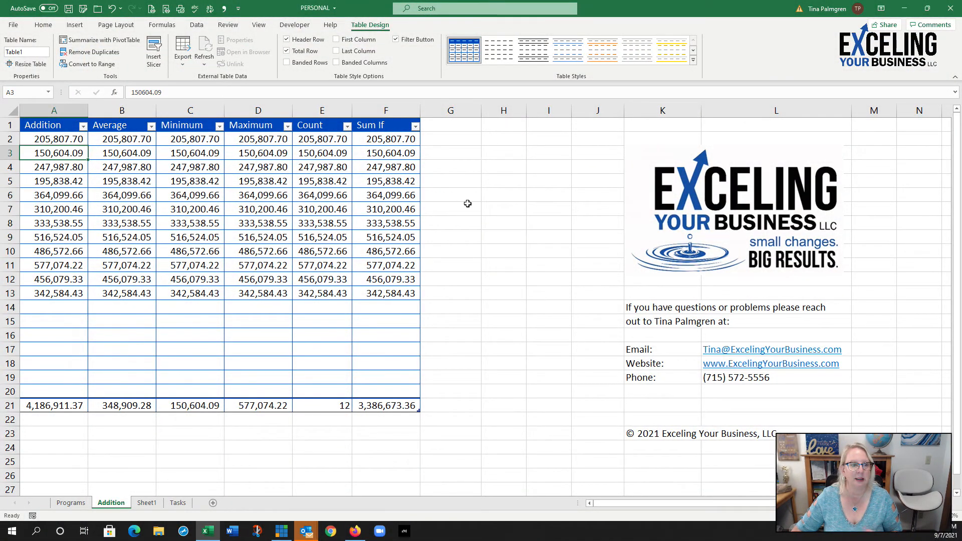
text(1)
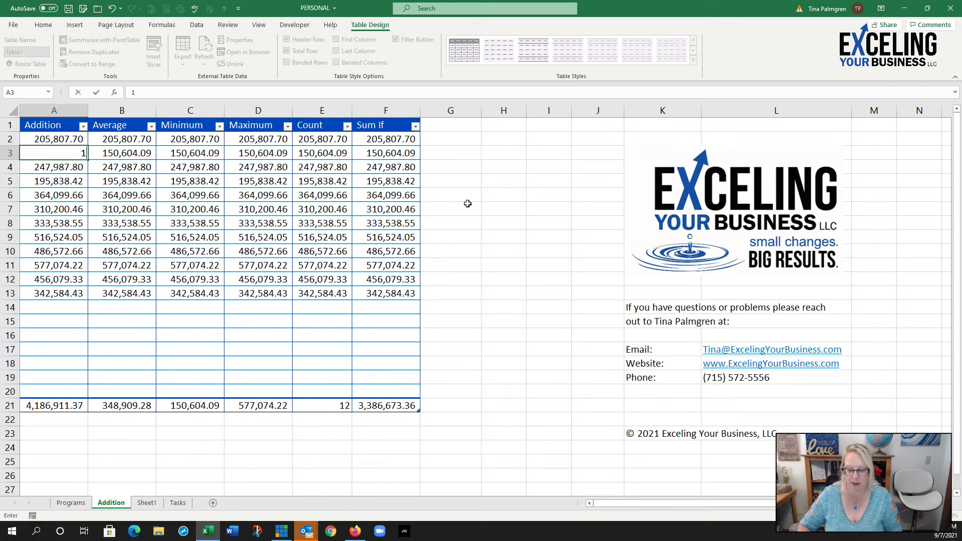
text(50,)
text(9)
text(86)
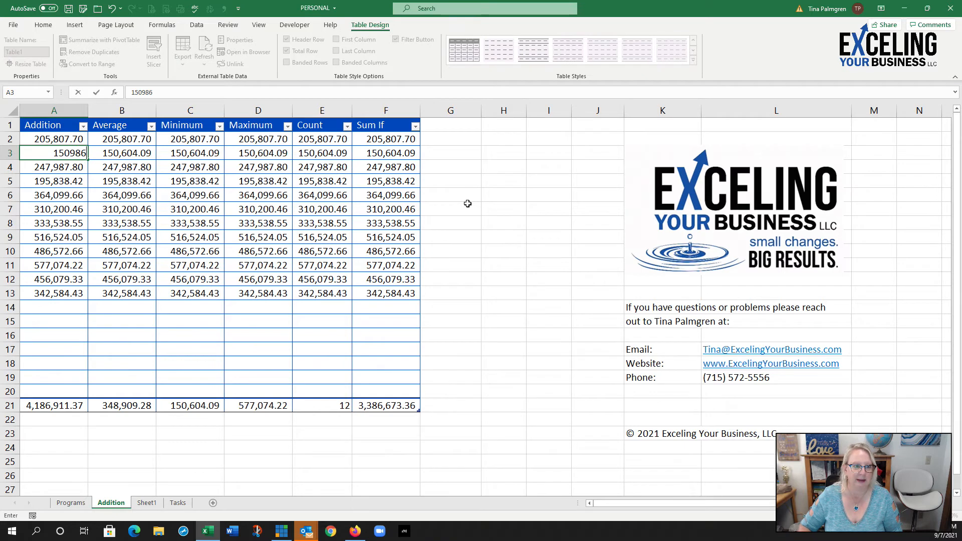
key(Return)
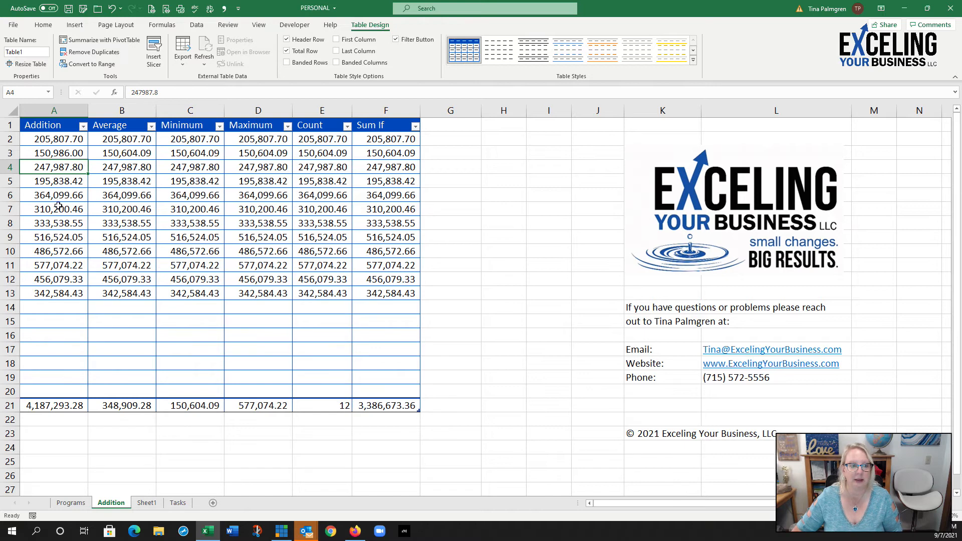
Step: Change the Addition column's last value in A13 to 11111
click(57, 291)
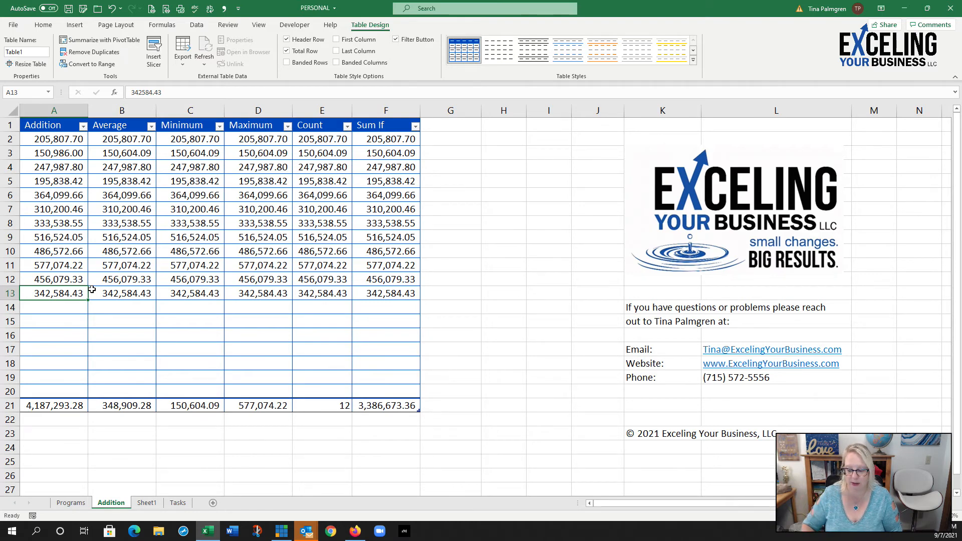
text(1111)
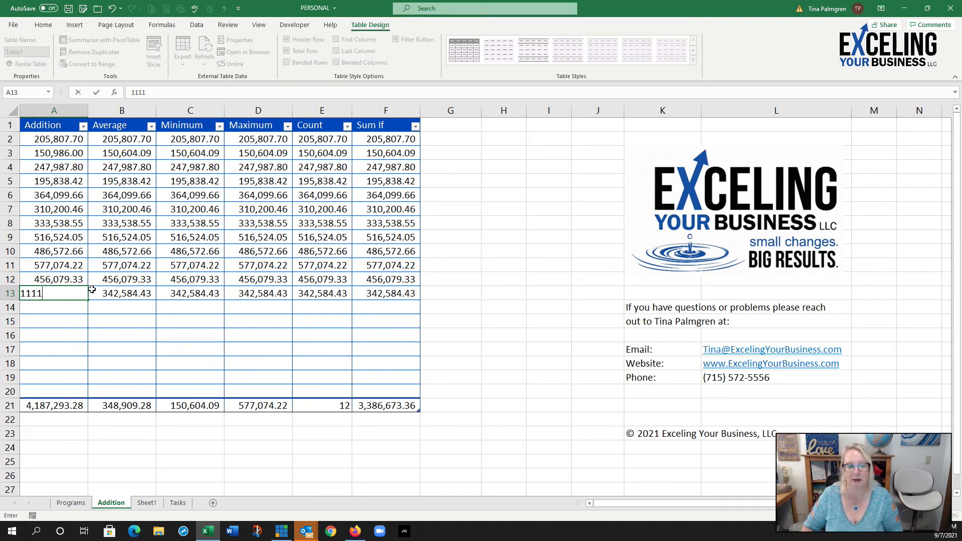
text(1`)
key(BackSpace)
key(Return)
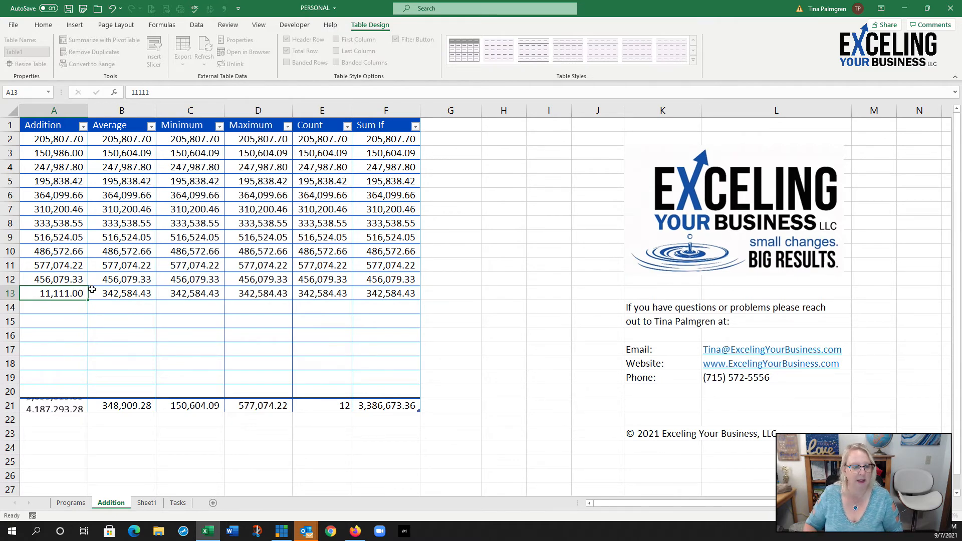
Step: Undo the last two value changes in the Addition column
click(112, 9)
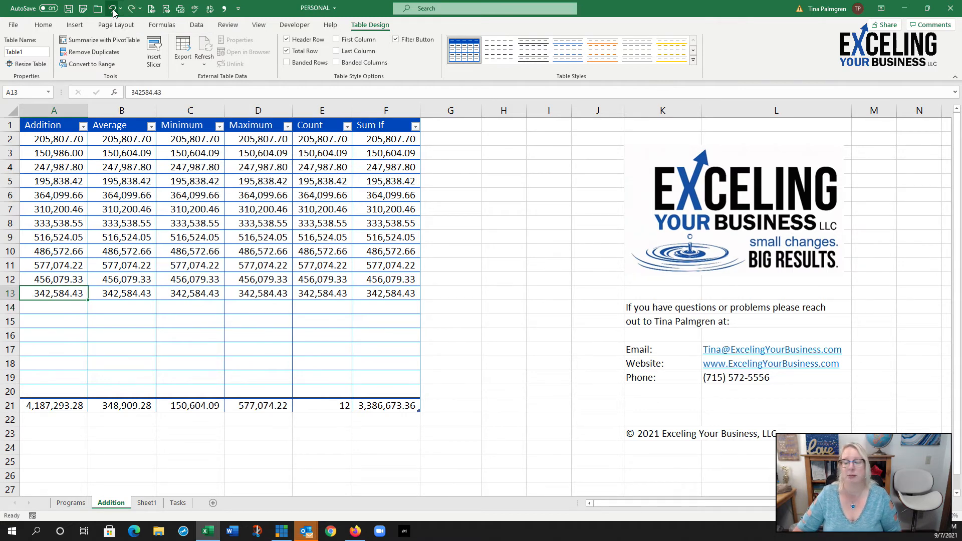
click(113, 10)
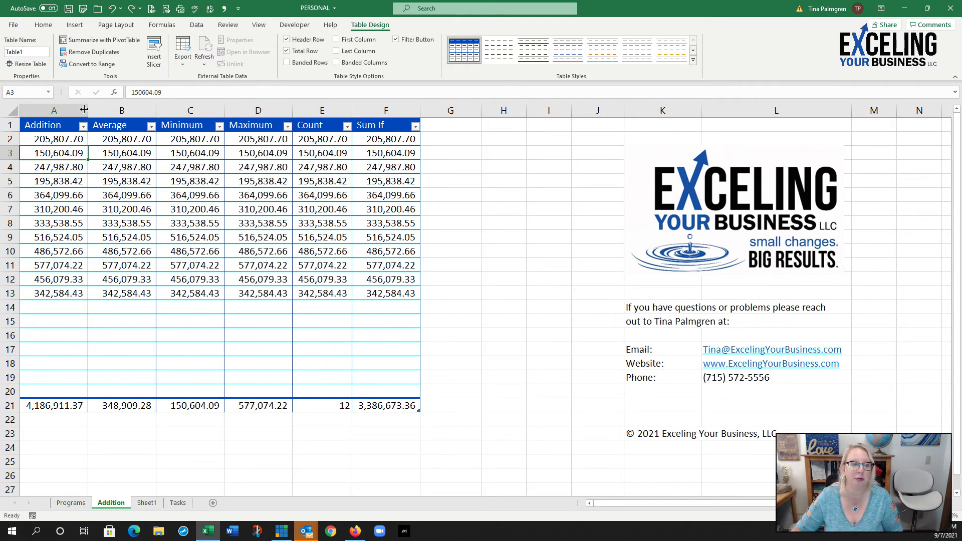
Step: Set the Addition column from its header through its total (A1:A21) as the print area and check it in the print preview
drag(55, 125, 52, 407)
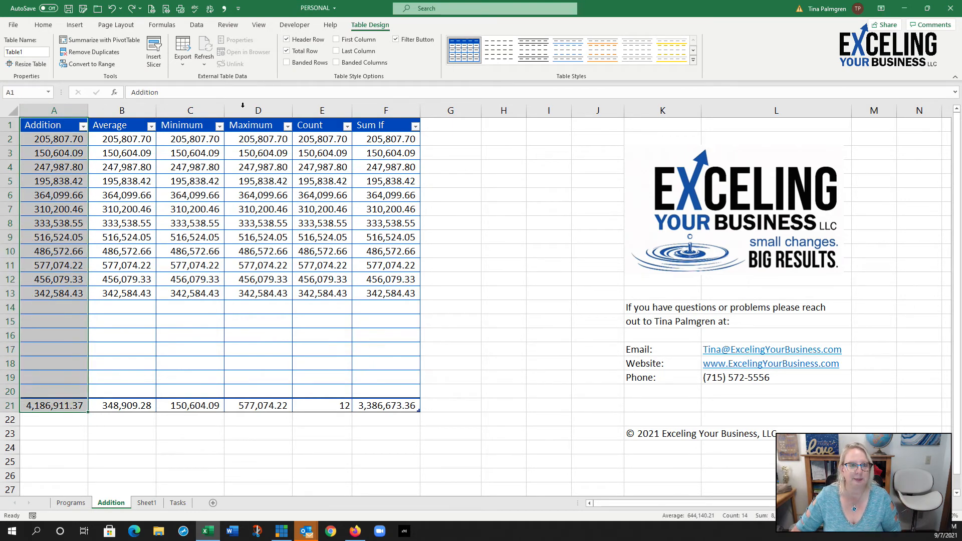
click(116, 25)
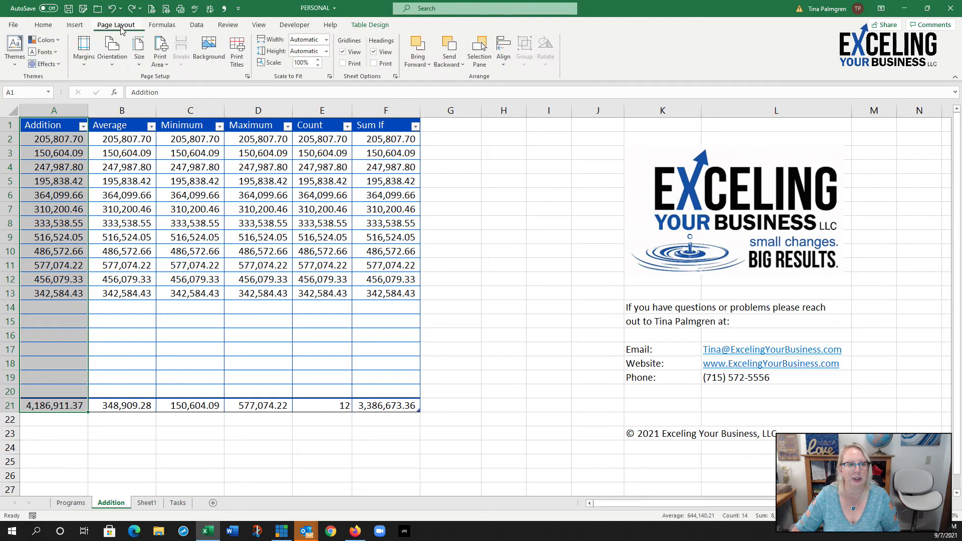
click(161, 56)
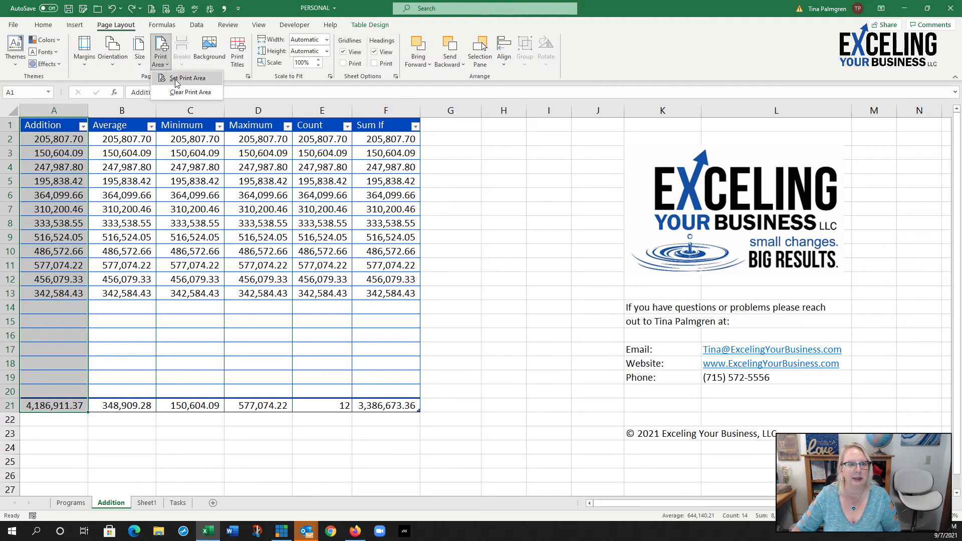
click(187, 78)
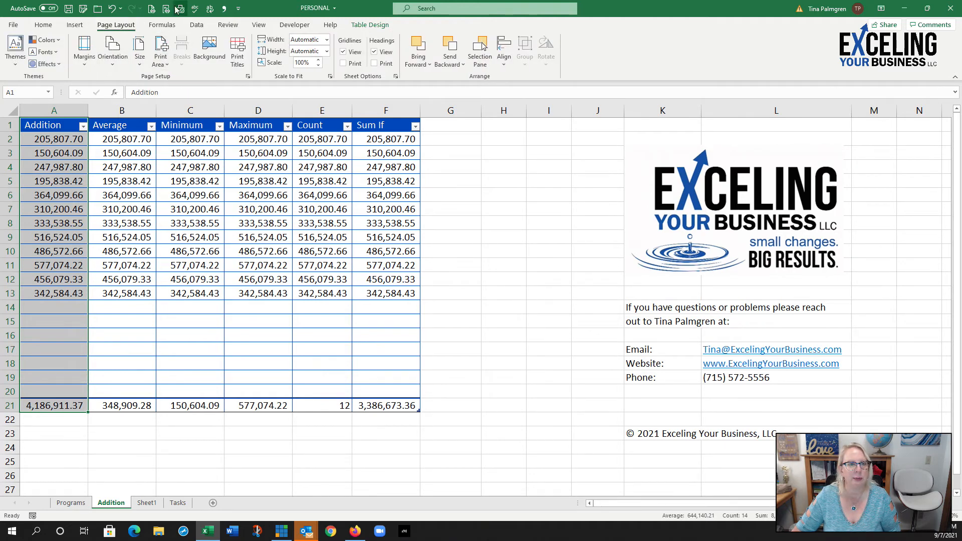
click(151, 9)
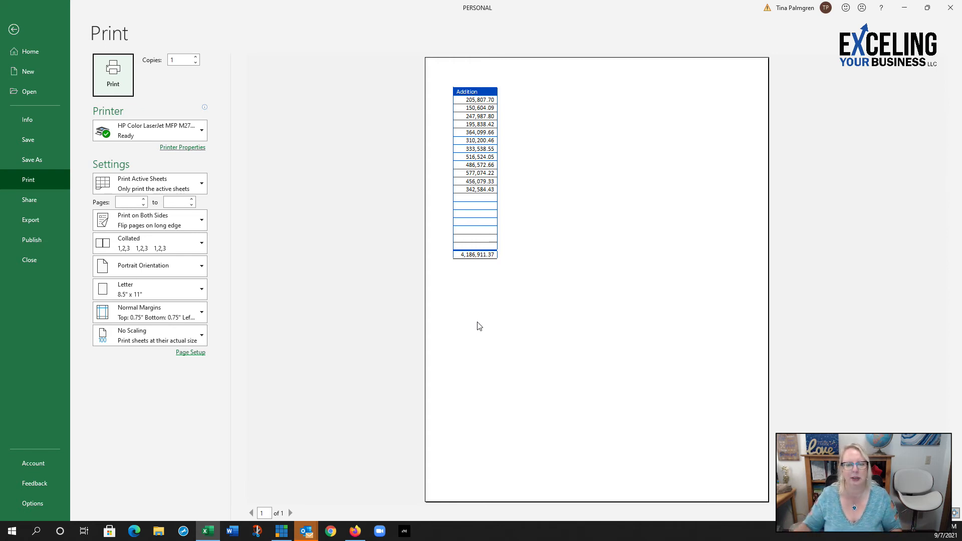
click(14, 31)
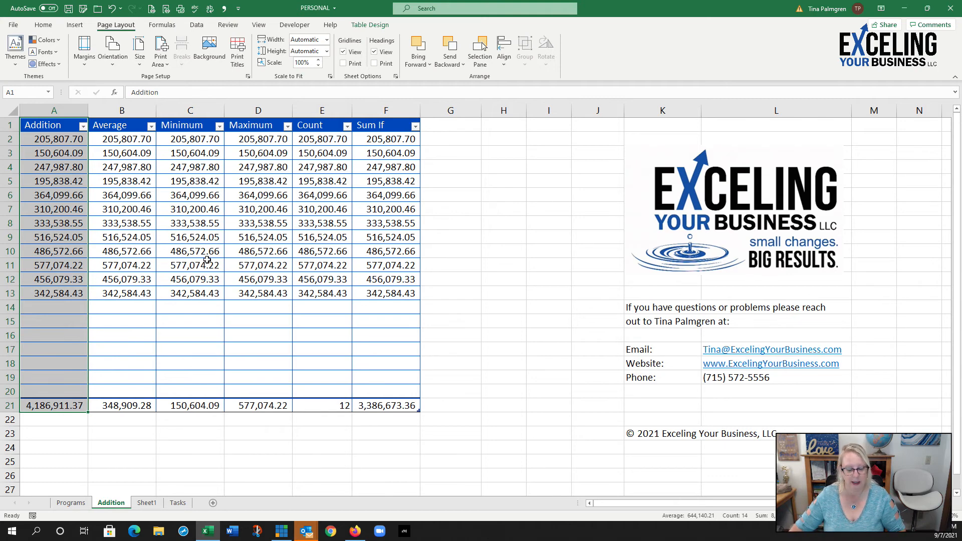
text(m)
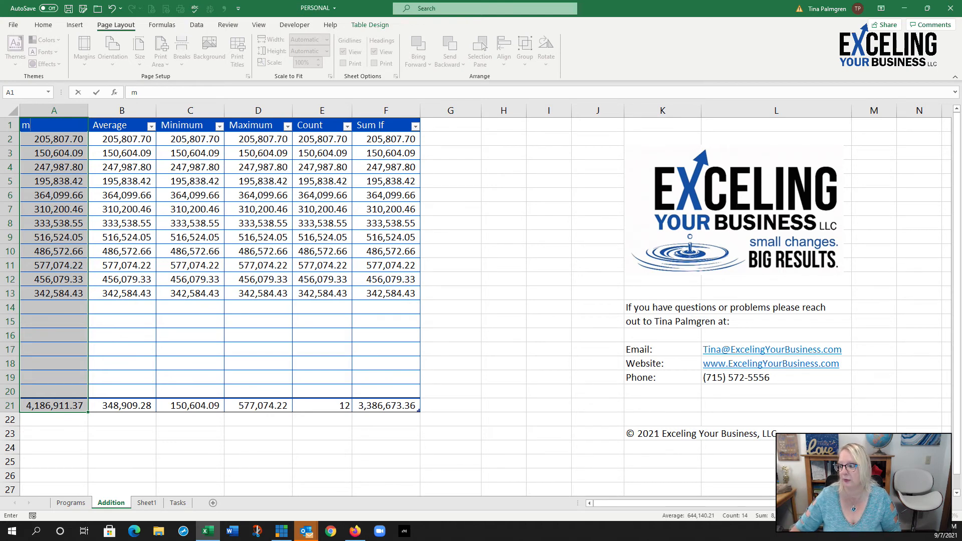
click(110, 8)
key(alt+Tab)
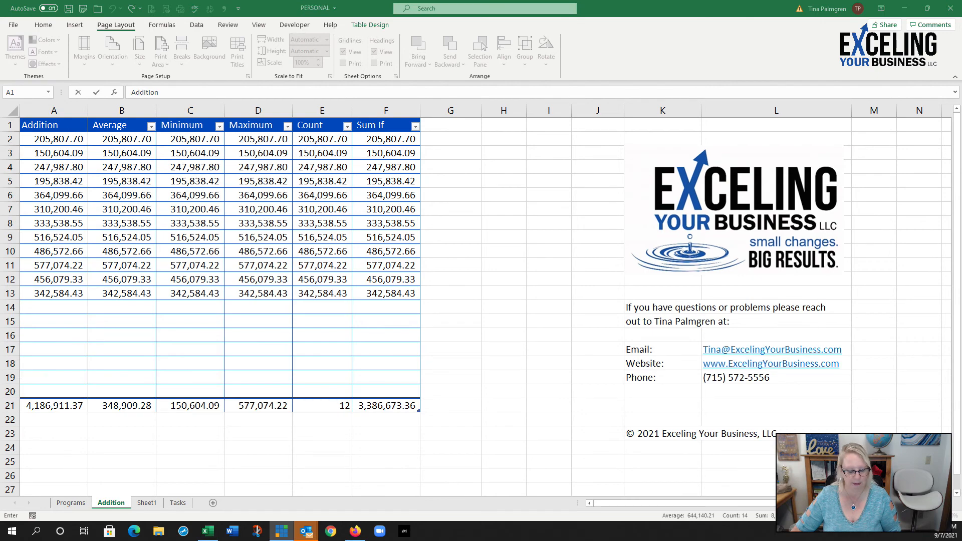